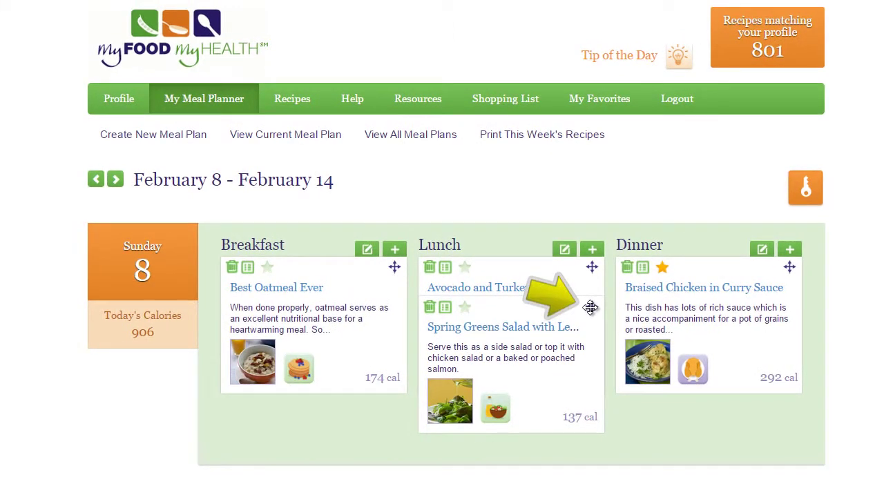
Drag the Spring Greens Salad card from Sunday's Lunch into Dinner, below Braised Chicken in Curry Sauce
left_click_drag(591, 308, 795, 312)
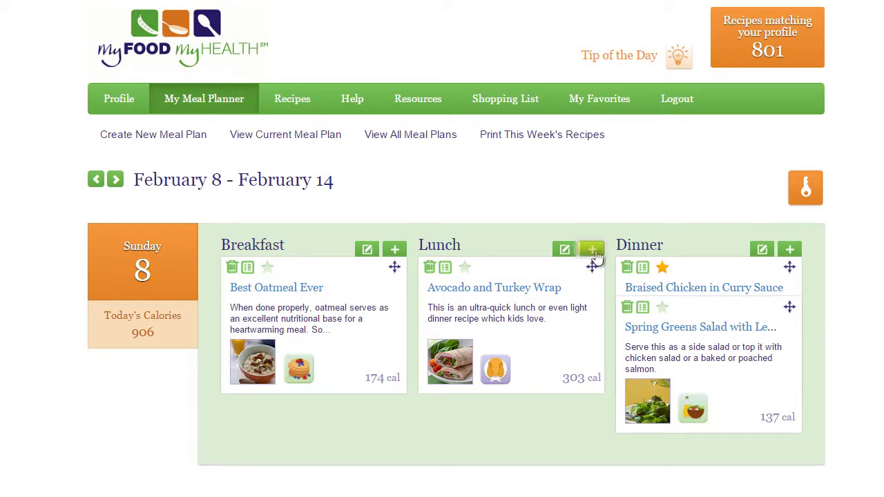
Search lunch recipes for 'chicken' and add Braised Chicken in Curry Sauce to Sunday's Lunch
left_click(593, 251)
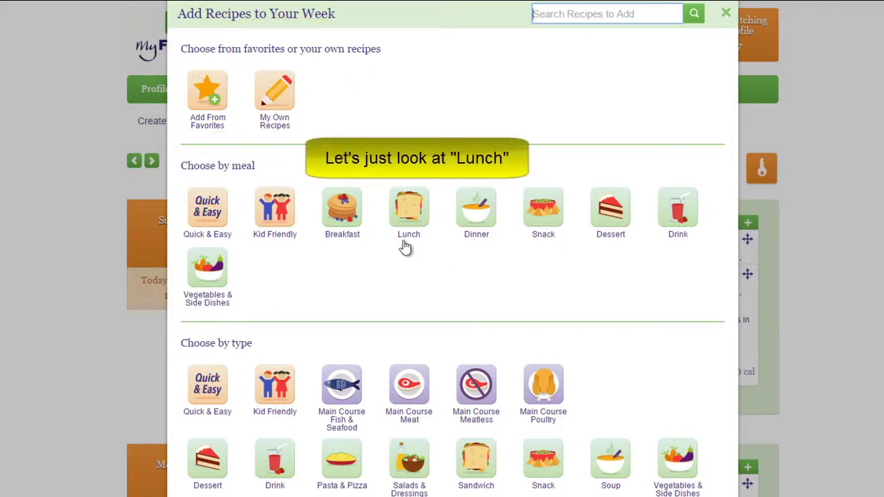
left_click(407, 212)
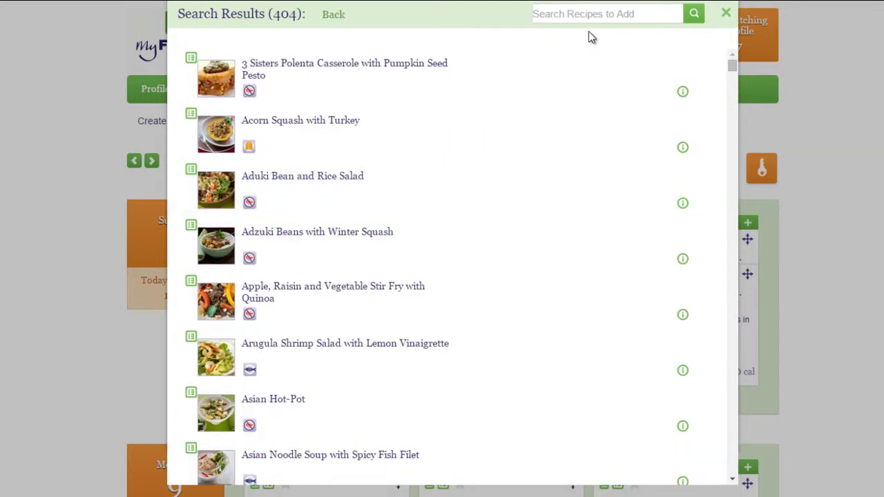
left_click(558, 19)
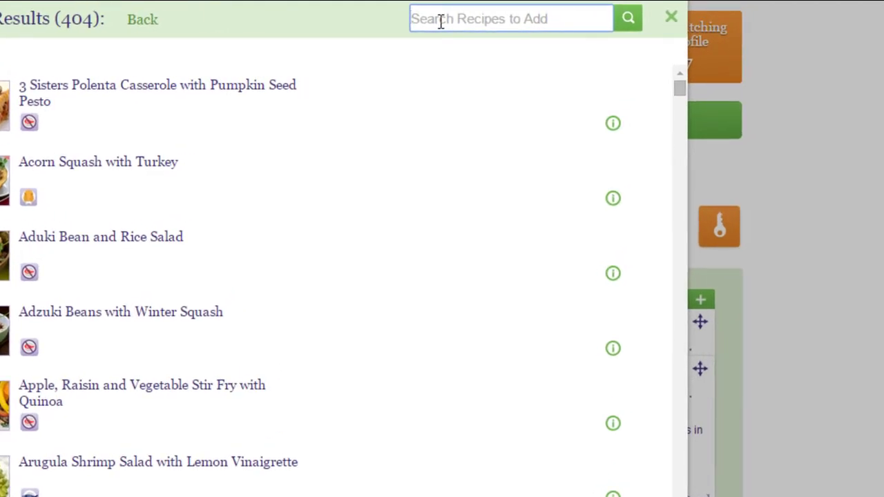
type("chicken")
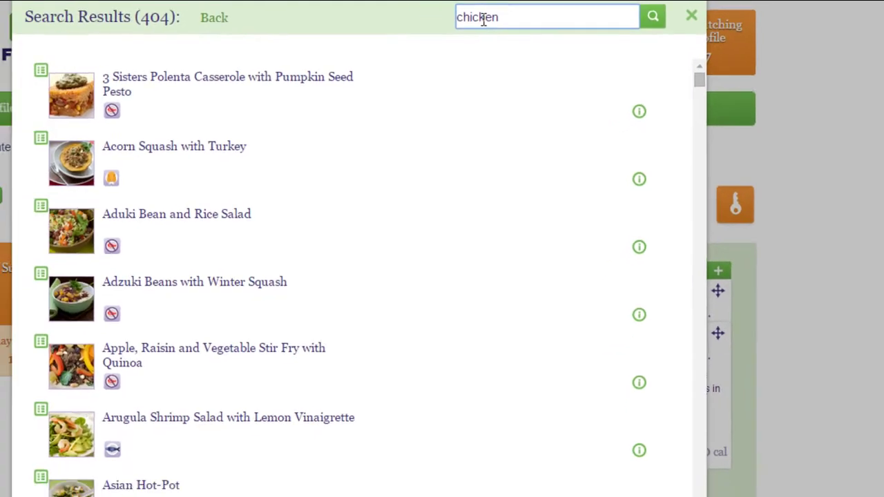
left_click(681, 15)
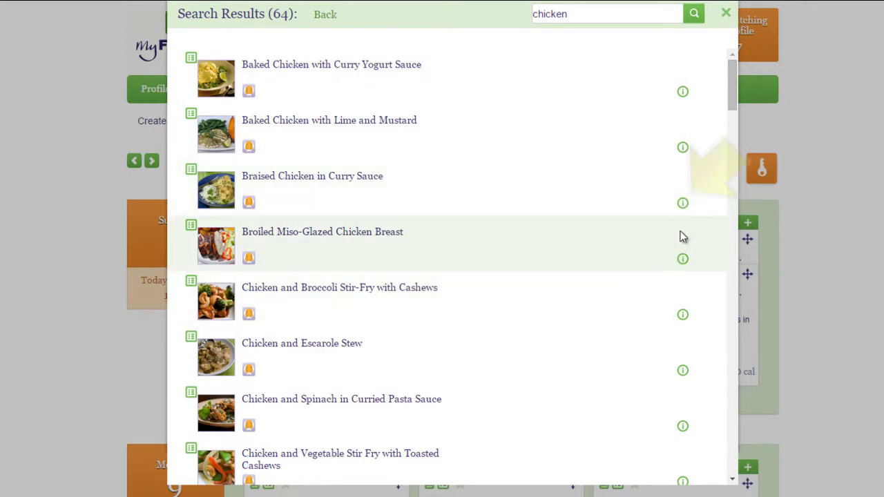
left_click(682, 204)
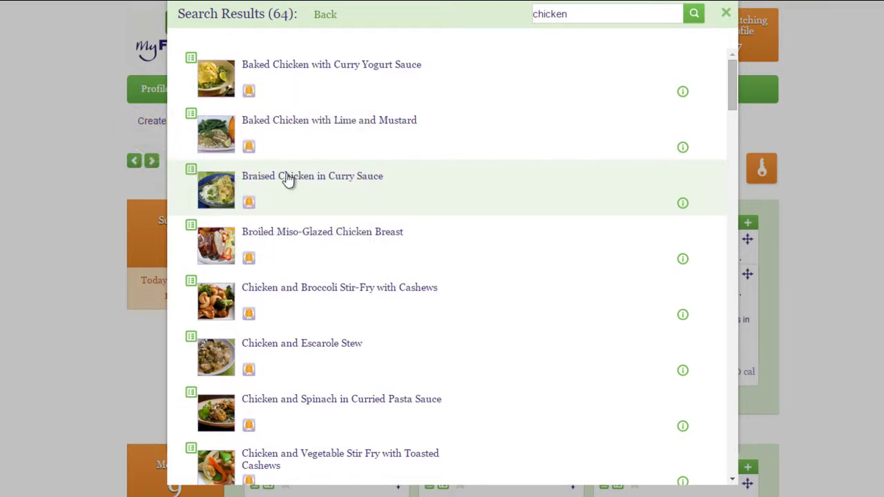
left_click(287, 178)
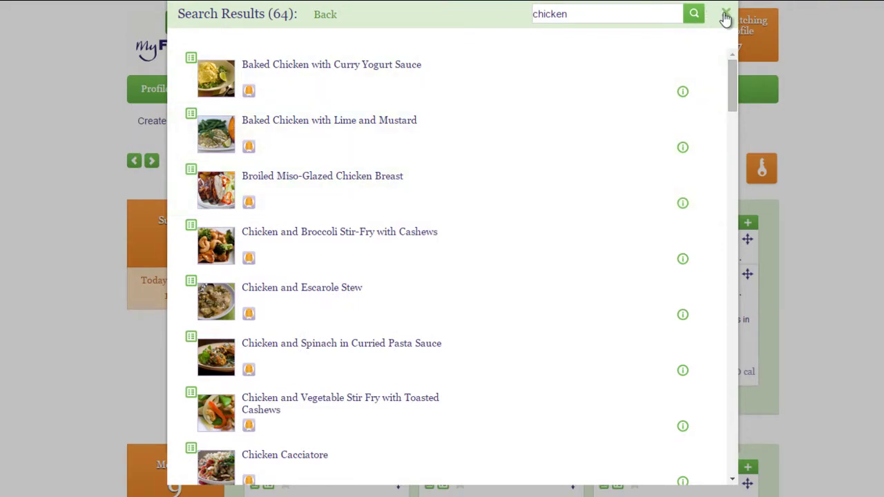
left_click(725, 16)
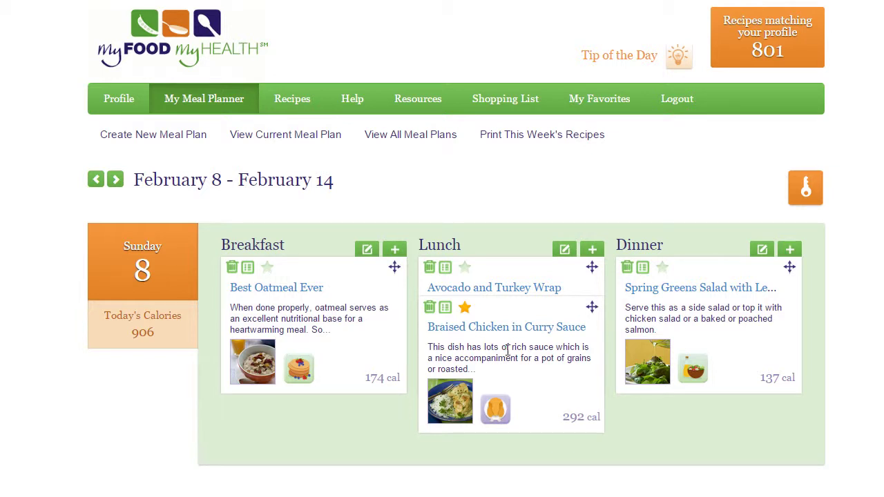
left_click(501, 329)
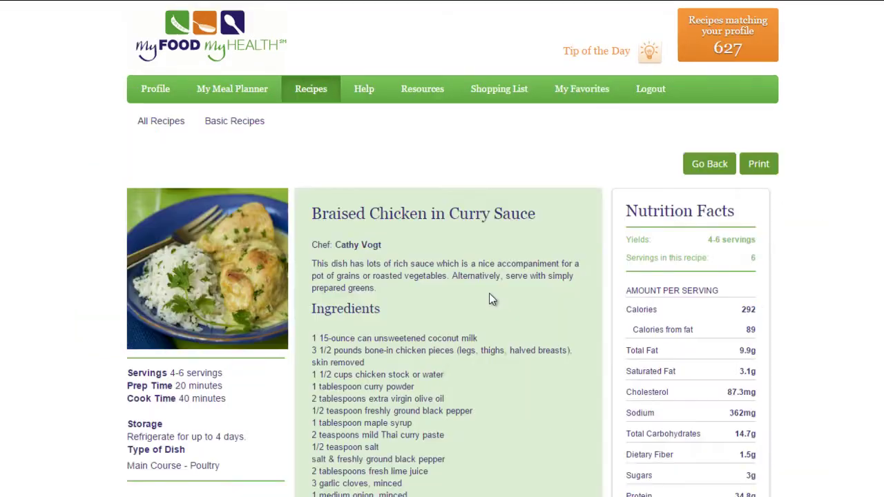
scroll(774, 48, "down", 3)
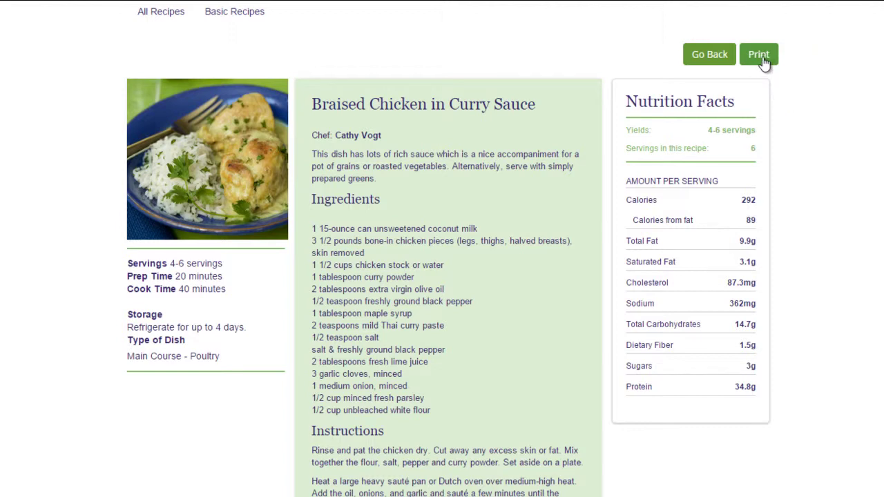
left_click(708, 58)
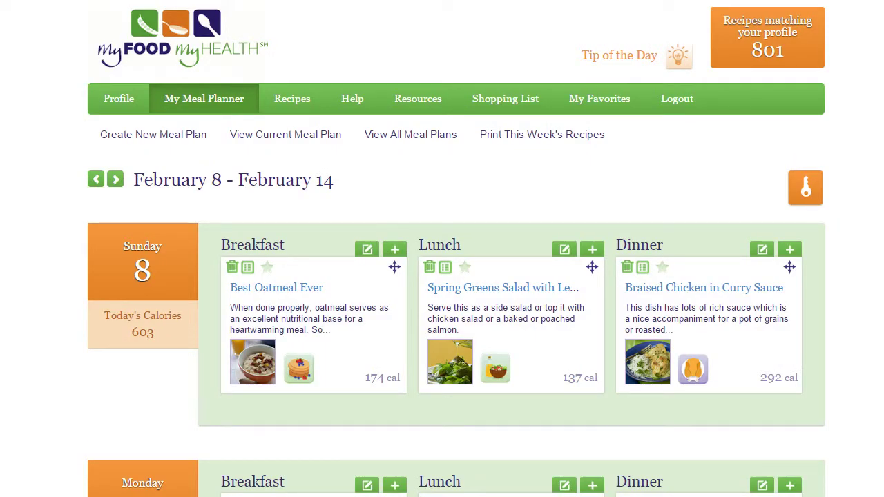
Favourite Sunday's Dinner Braised Chicken in Curry Sauce and bring up Dinner's Add Recipes to Your Week picker
left_click(662, 268)
left_click(790, 248)
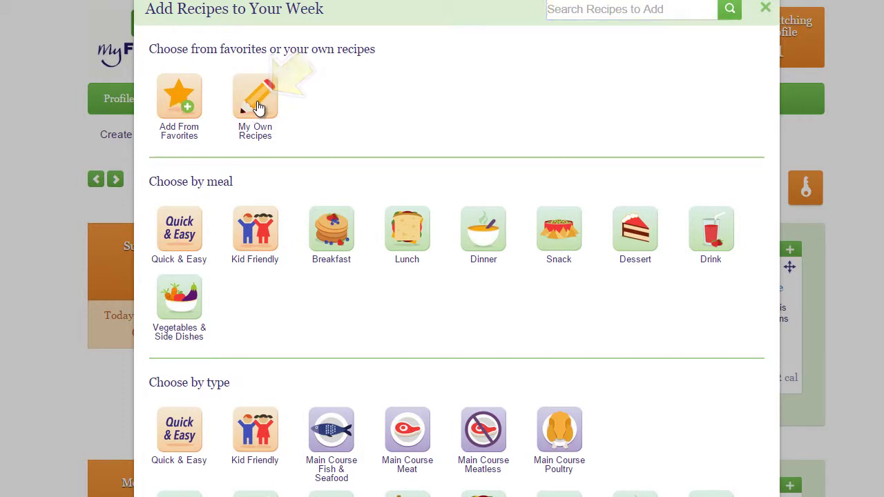
Create own recipe 'Test Recipe' with 'test' ingredients and instructions, and add it to Sunday's Dinner
left_click(258, 107)
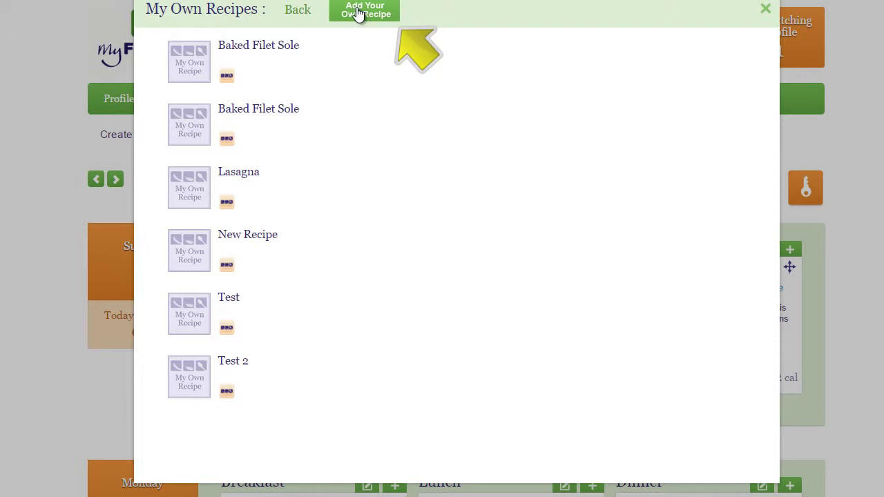
left_click(358, 13)
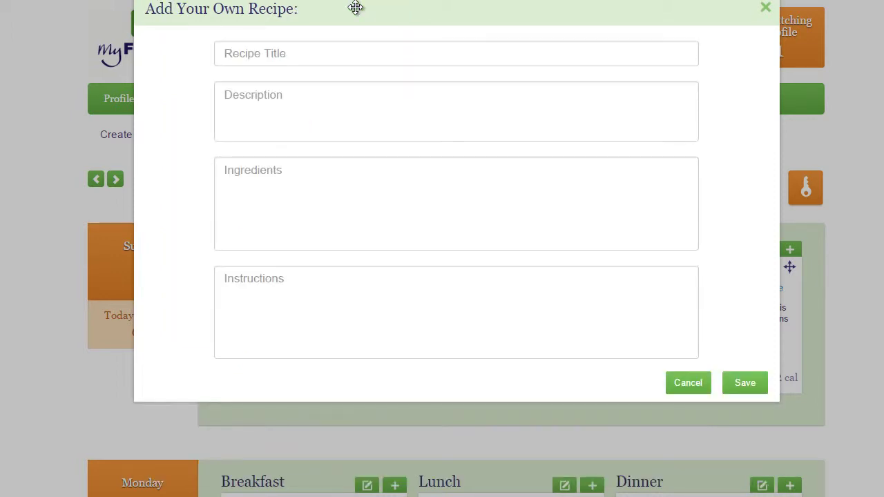
left_click(258, 54)
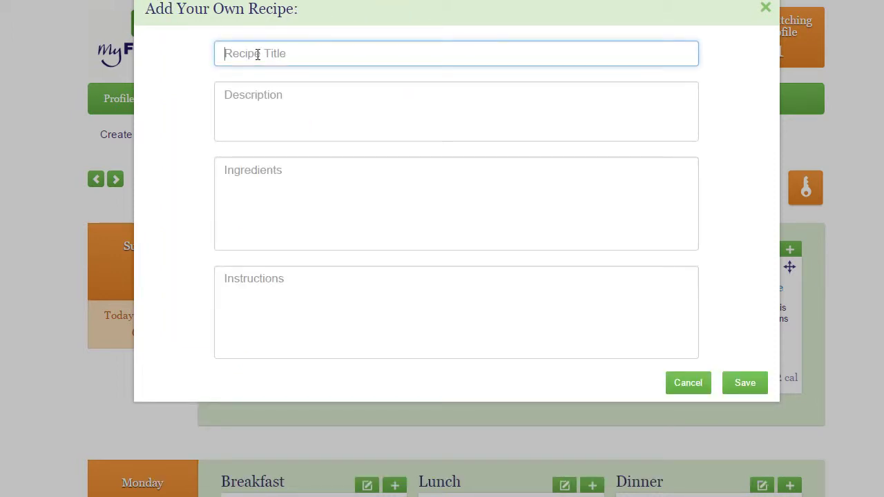
type("Test Recipe")
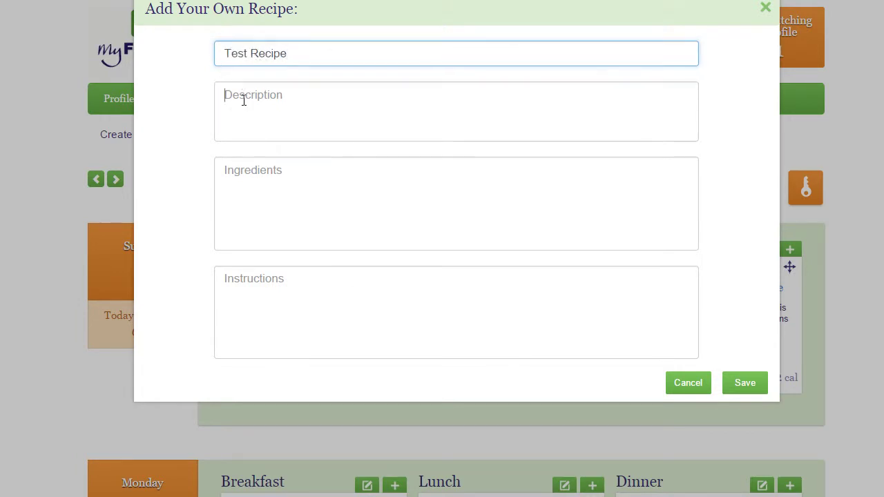
type("test")
left_click(247, 165)
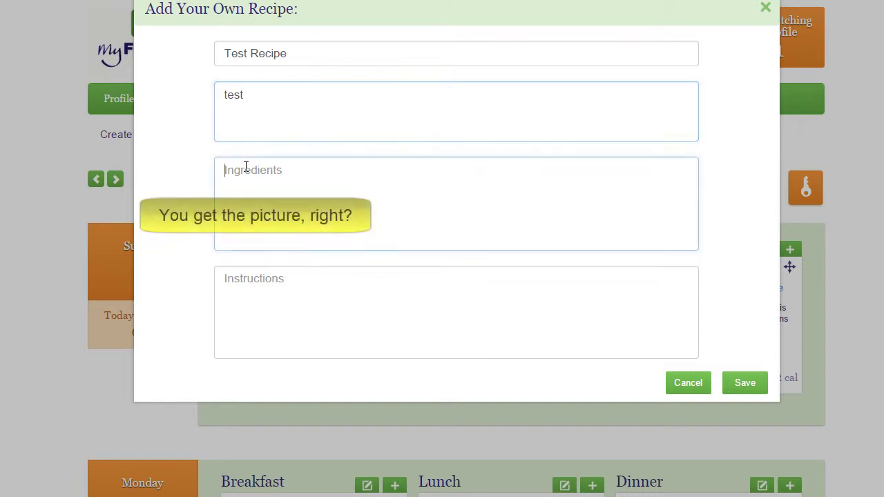
type("test")
left_click(235, 278)
type("test")
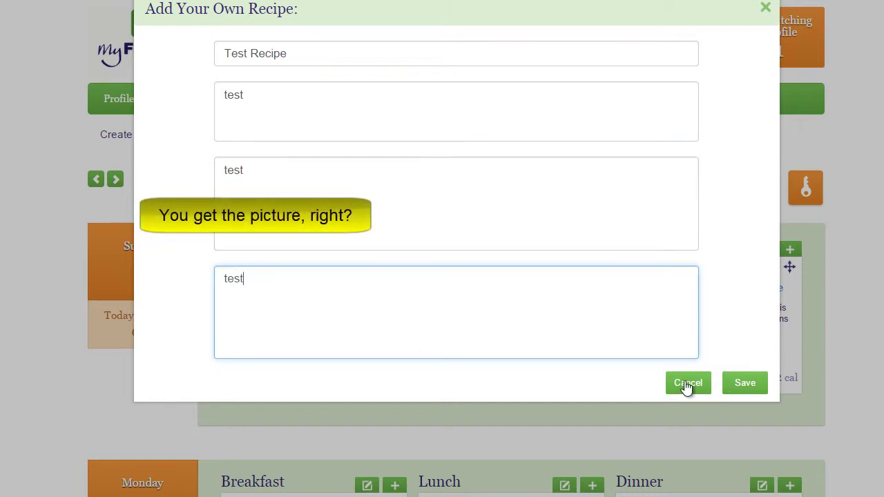
left_click(746, 383)
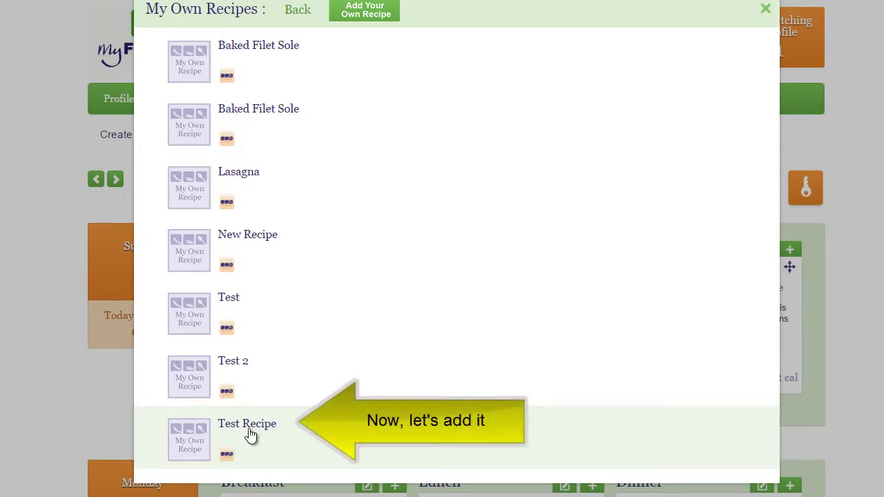
left_click(250, 432)
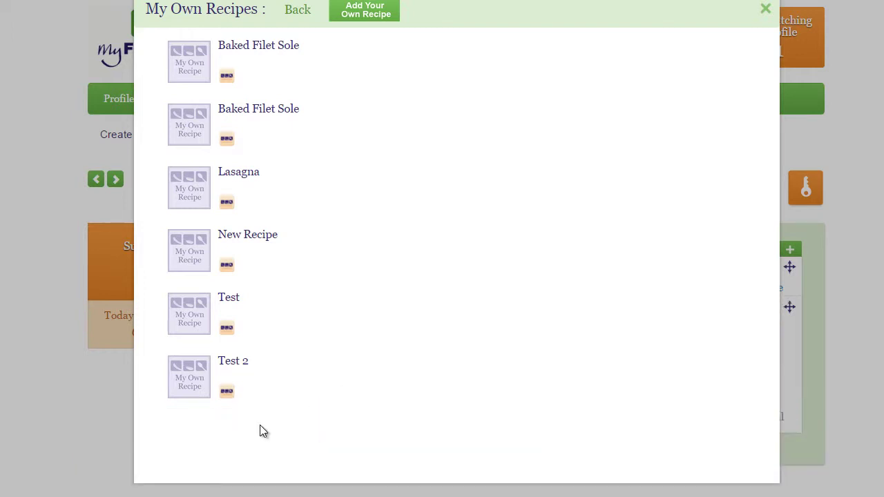
left_click(766, 8)
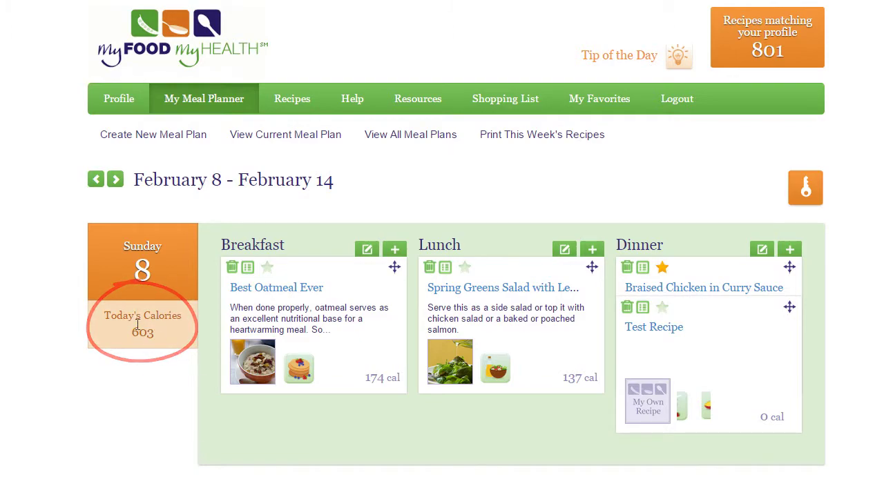
Add Acorn Squash with Turkey to Monday's Lunch, bringing Monday's total to 852 calories
scroll(140, 316, "down", 3)
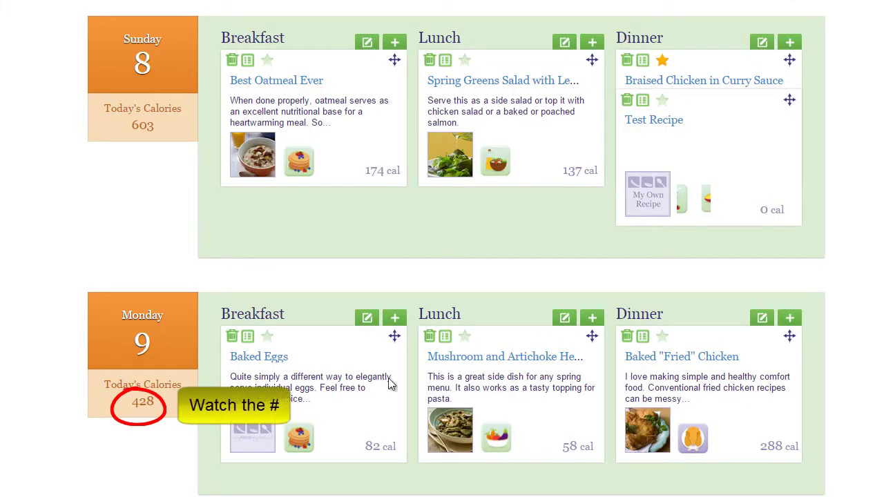
left_click(593, 318)
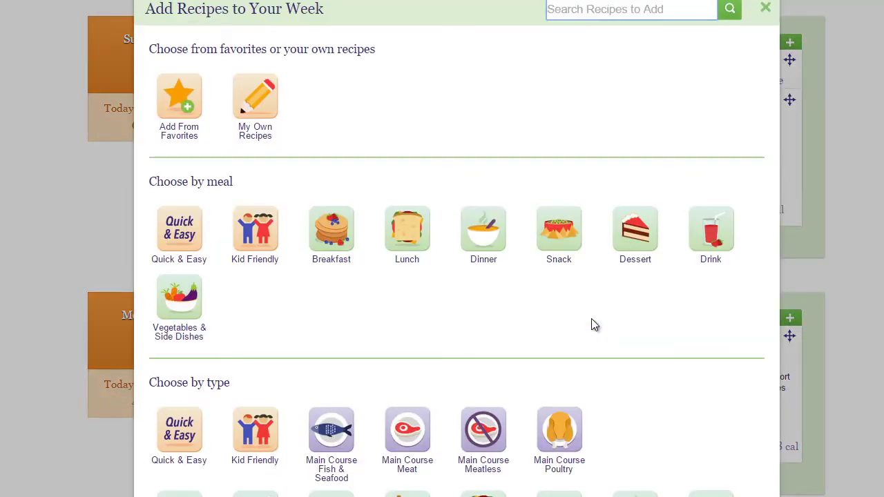
left_click(417, 240)
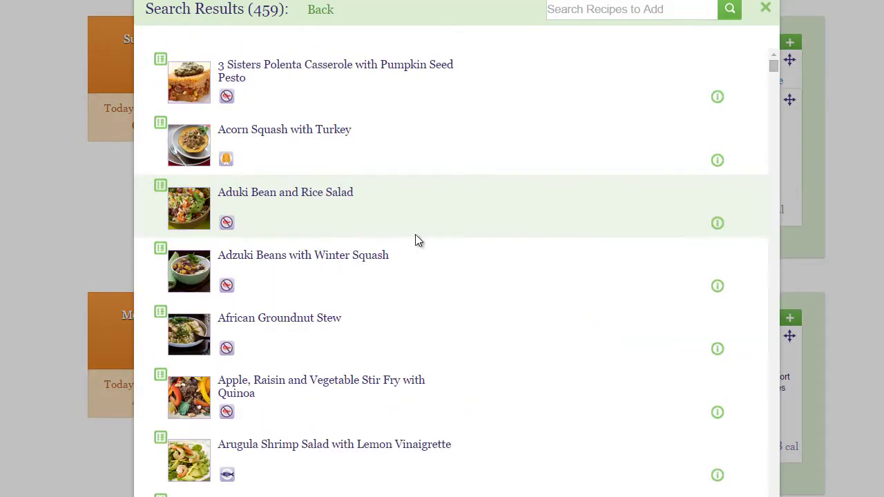
left_click(270, 136)
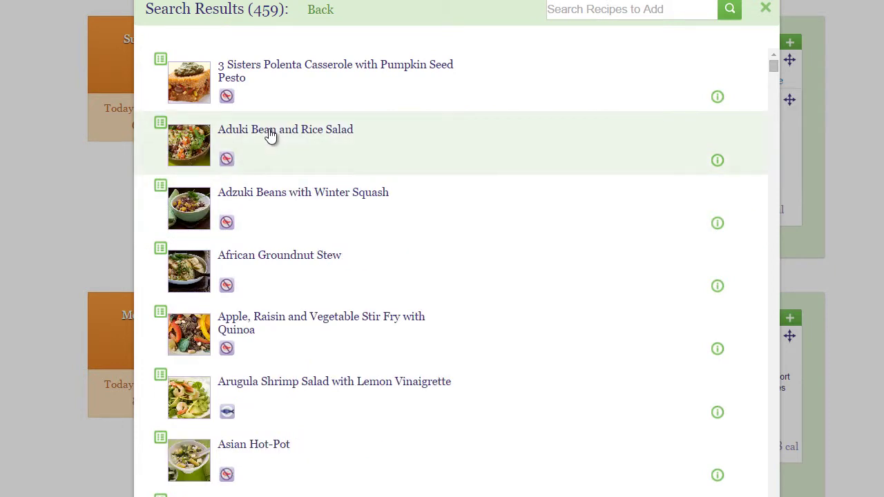
left_click(766, 10)
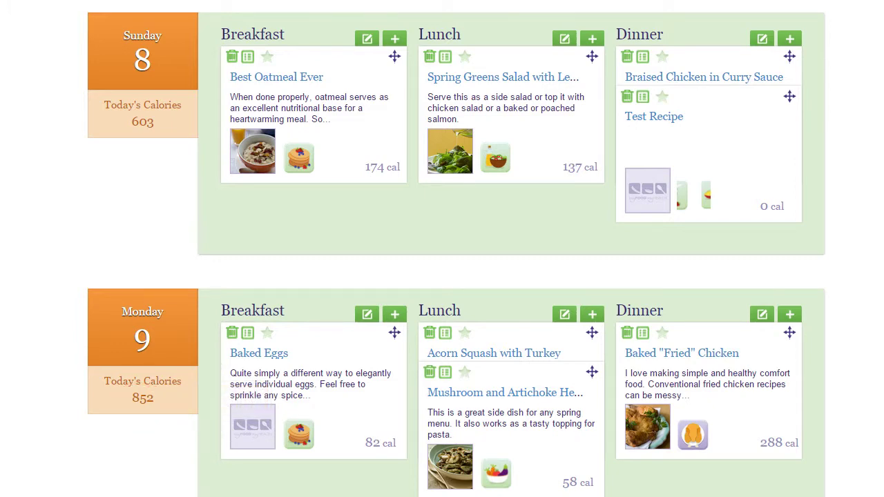
Return to the top of the planner and create a new meal plan for February 15–21
scroll(147, 397, "up", 1)
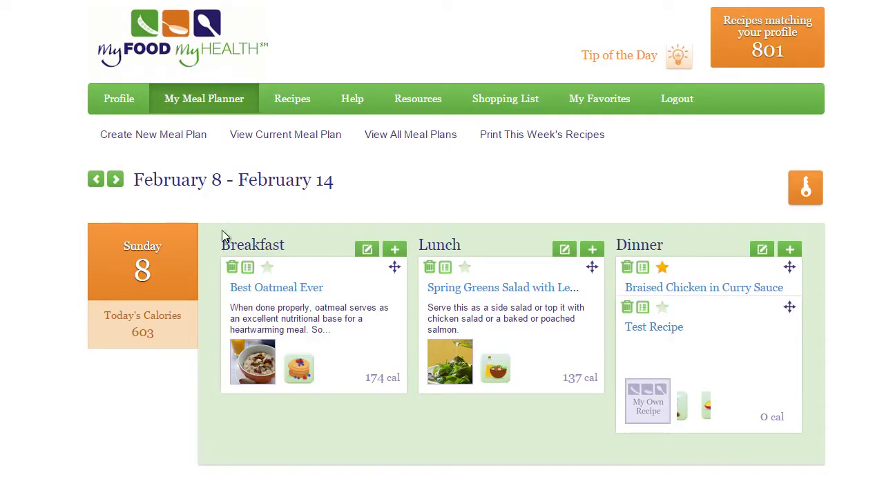
left_click(169, 142)
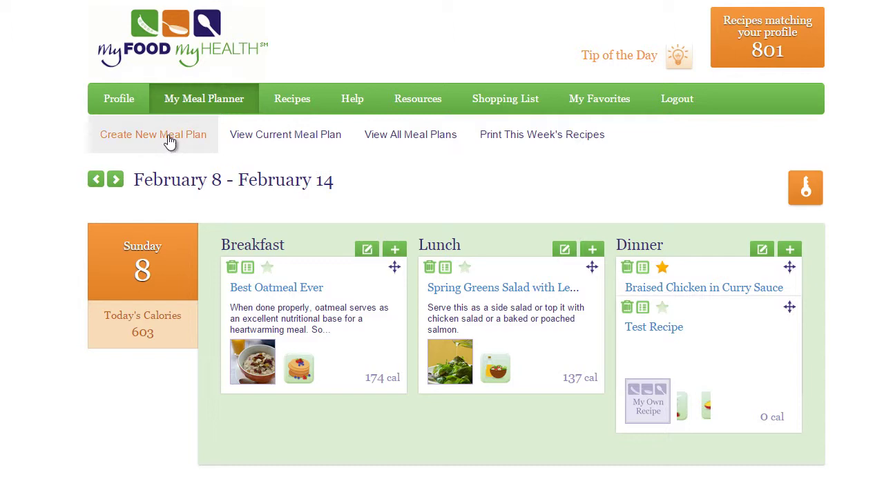